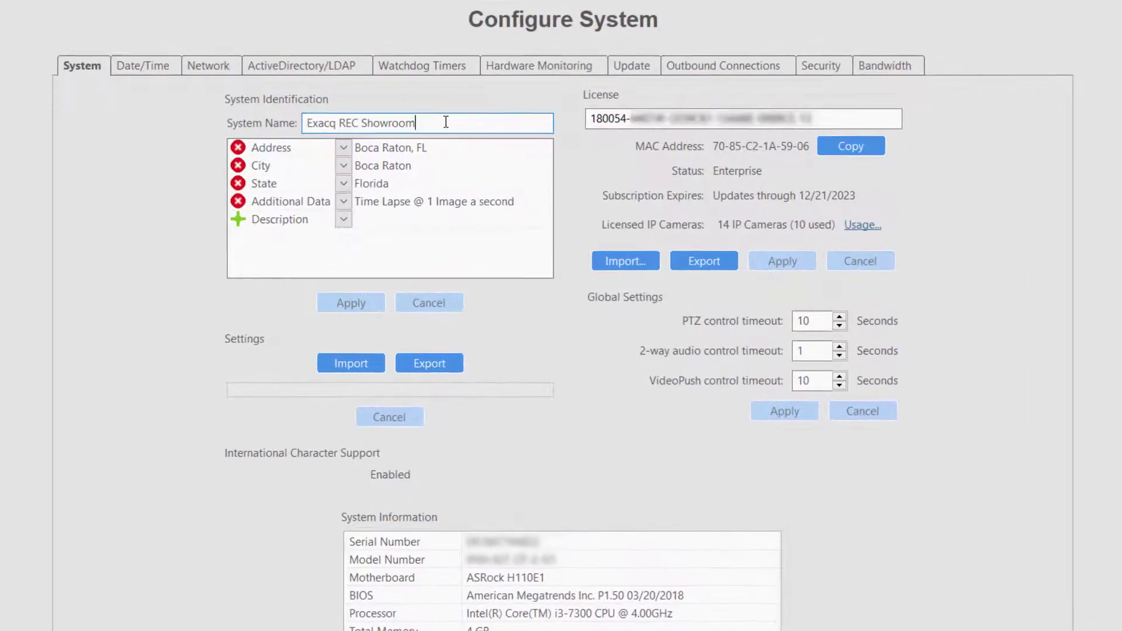
{"action": "left_click_drag", "start_coordinate": [575, 131], "coordinate": [467, 134]}
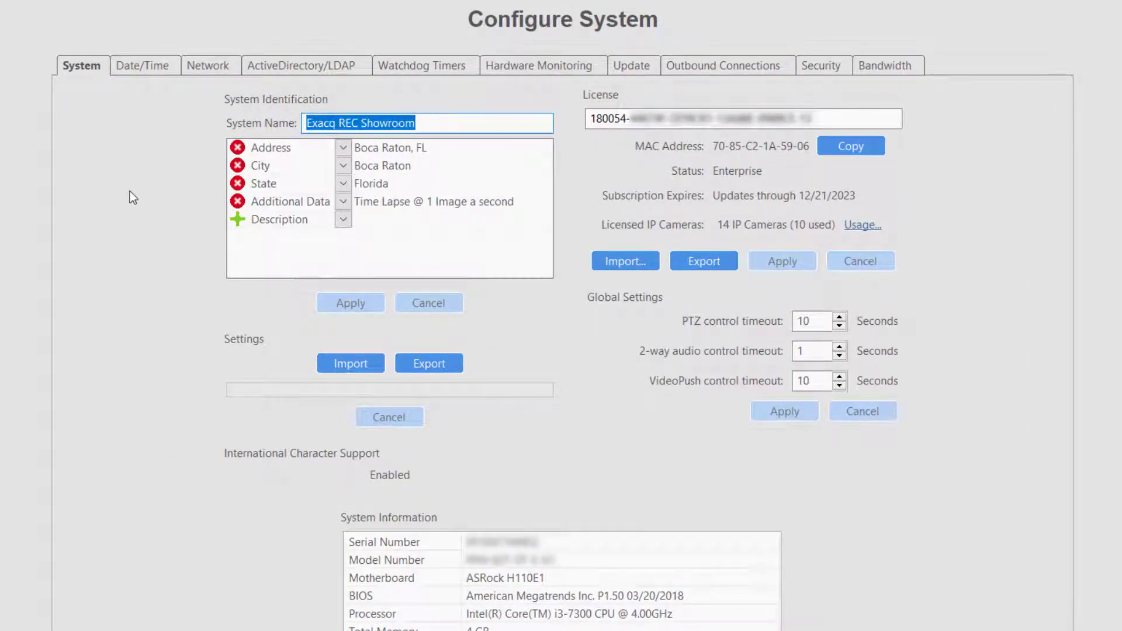
{"action": "type", "text": "New System Name"}
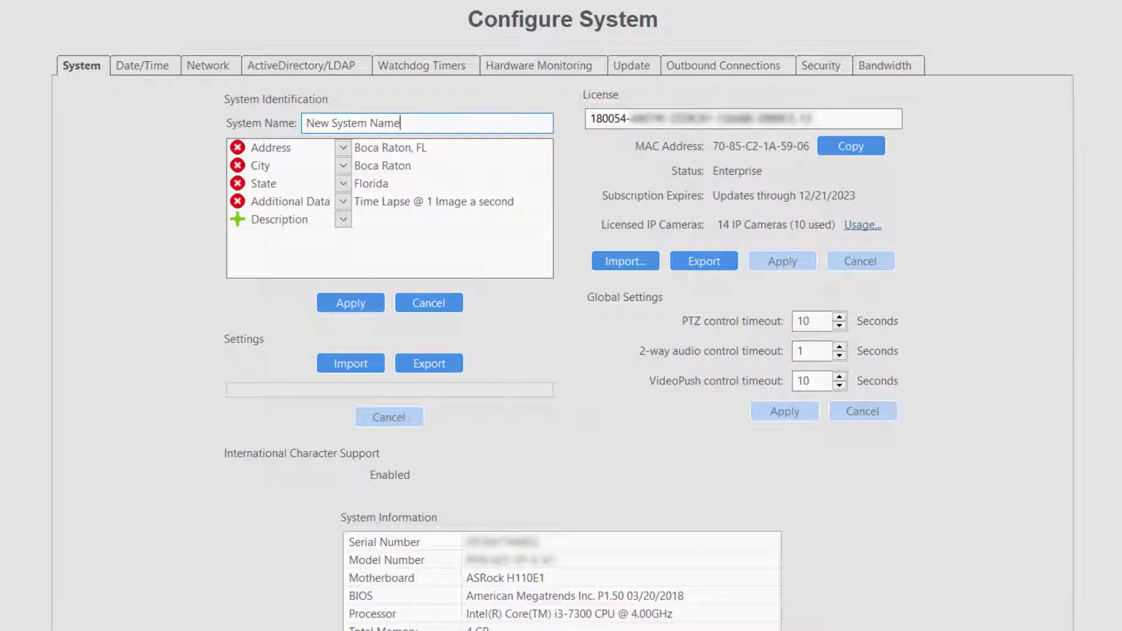
{"action": "left_click", "coordinate": [417, 295]}
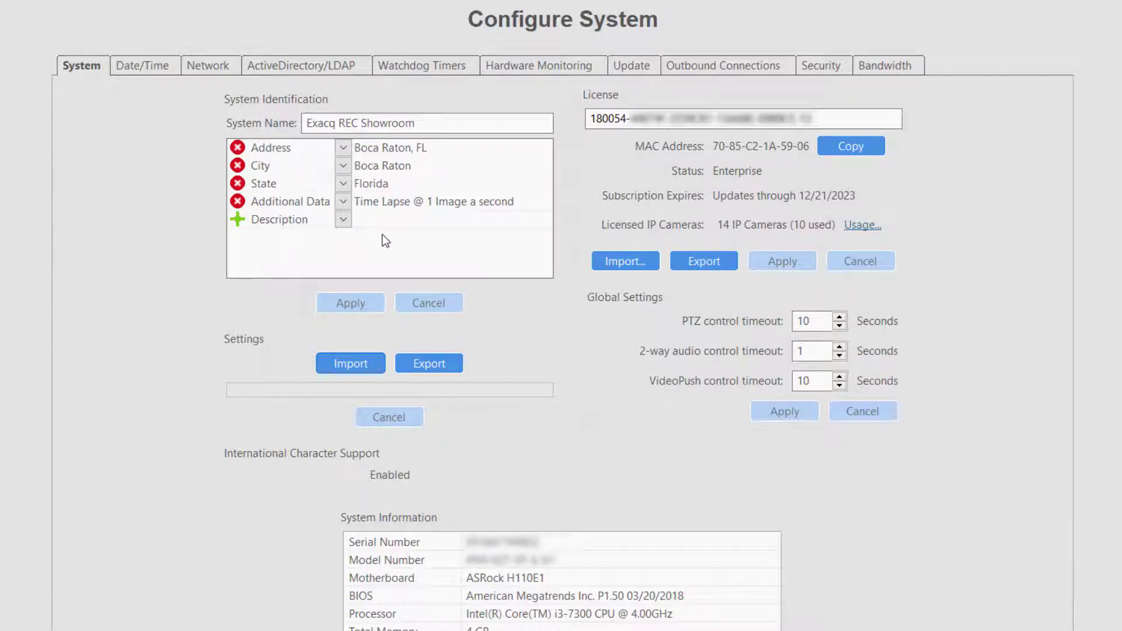
{"action": "left_click", "coordinate": [343, 221]}
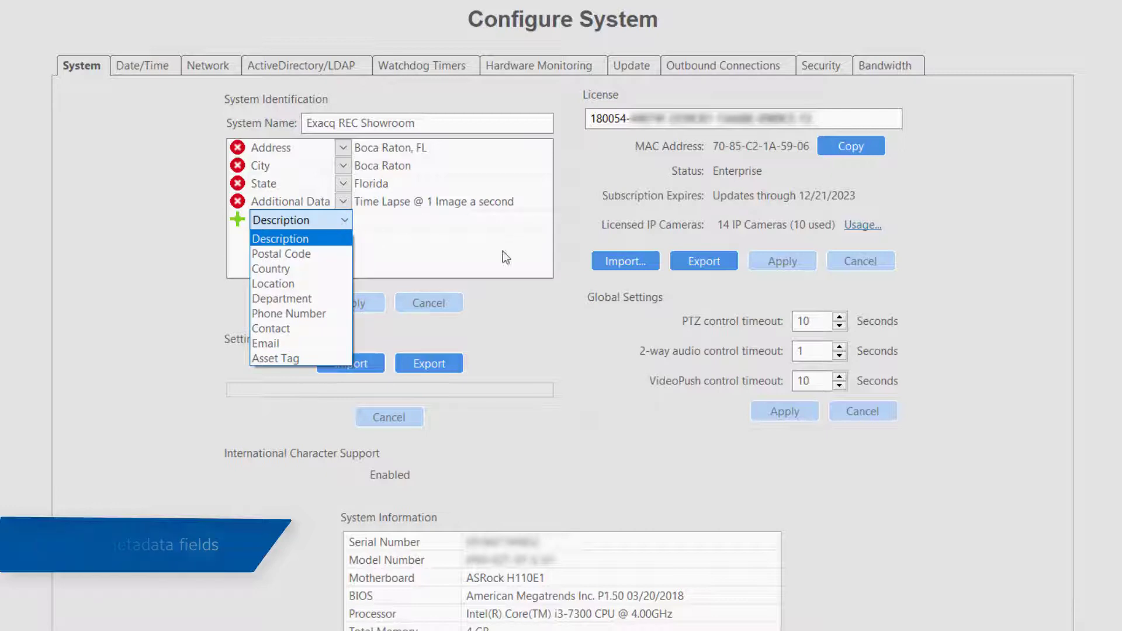
{"action": "left_click", "coordinate": [562, 213]}
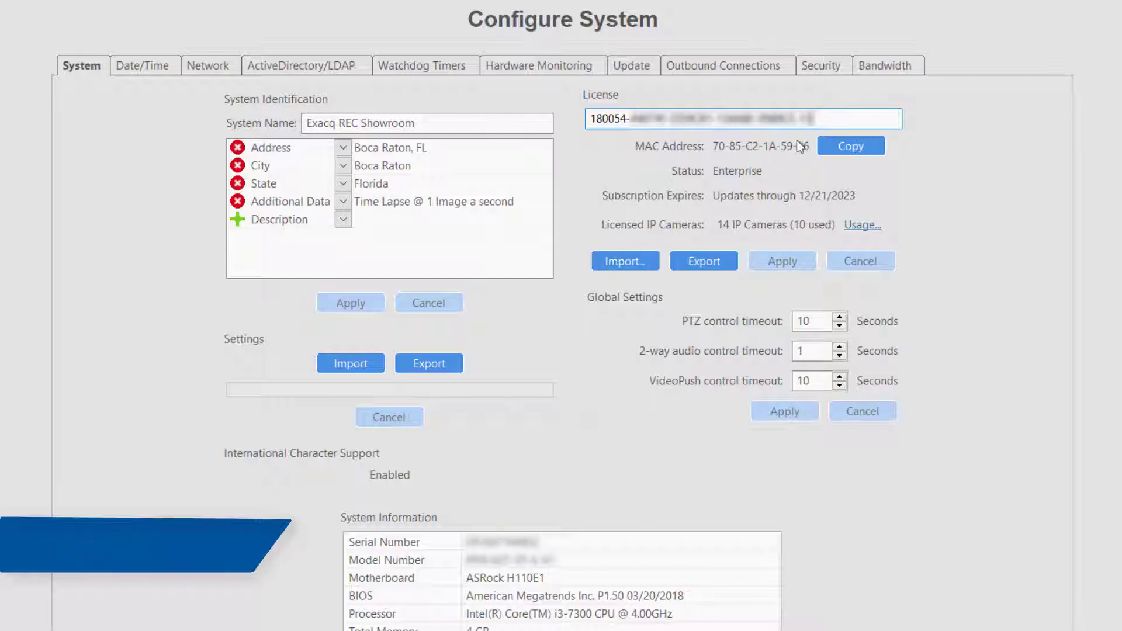
{"action": "triple_click", "coordinate": [793, 117]}
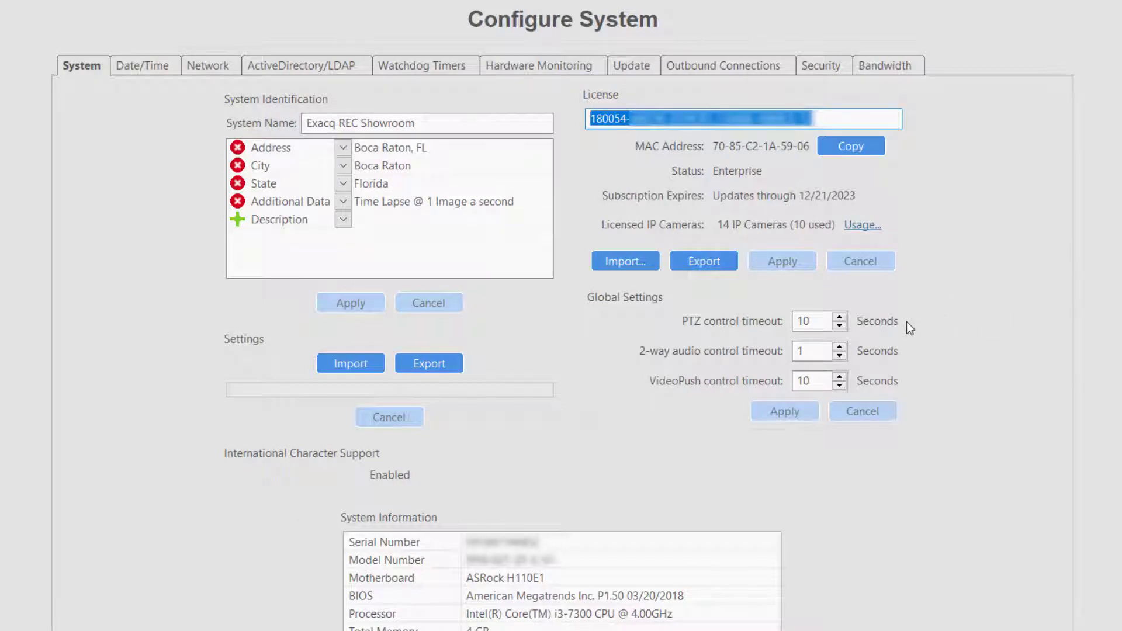
{"action": "left_click", "coordinate": [812, 321]}
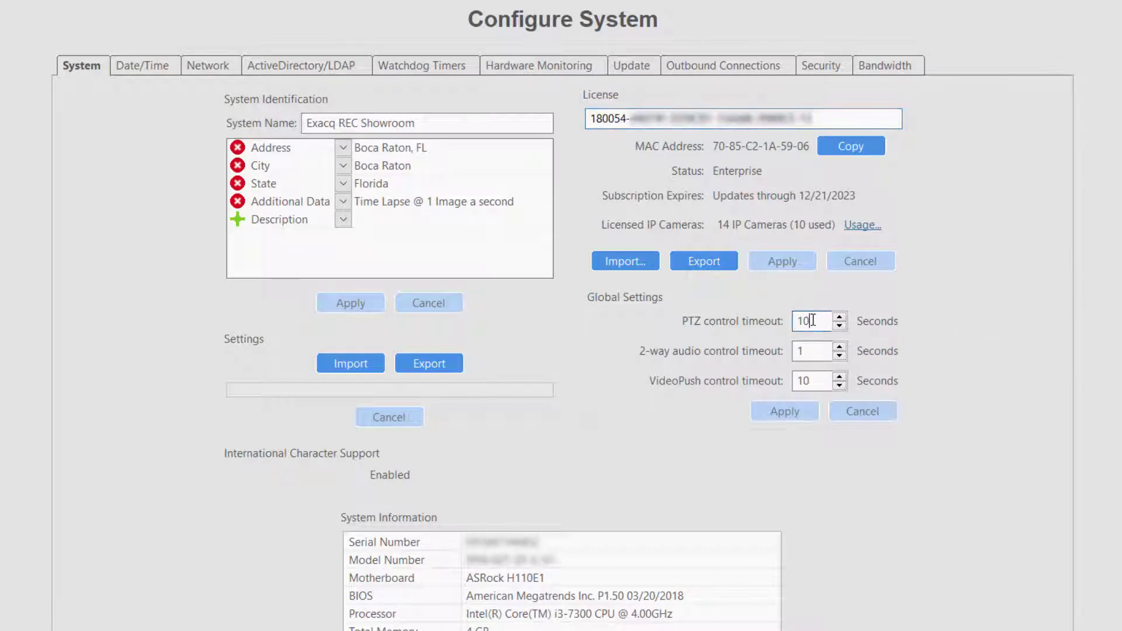
{"action": "left_click", "coordinate": [820, 354]}
{"action": "left_click", "coordinate": [825, 381]}
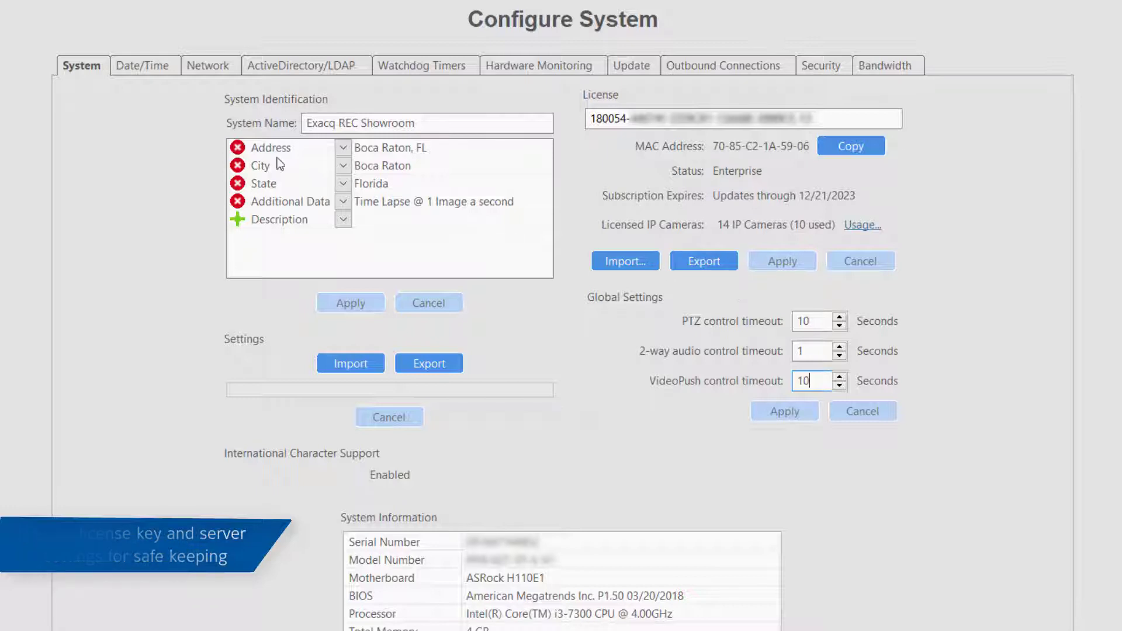
- Show the Date/Time settings, browsing the time zone list but keeping Eastern (+DST)
{"action": "left_click", "coordinate": [157, 65]}
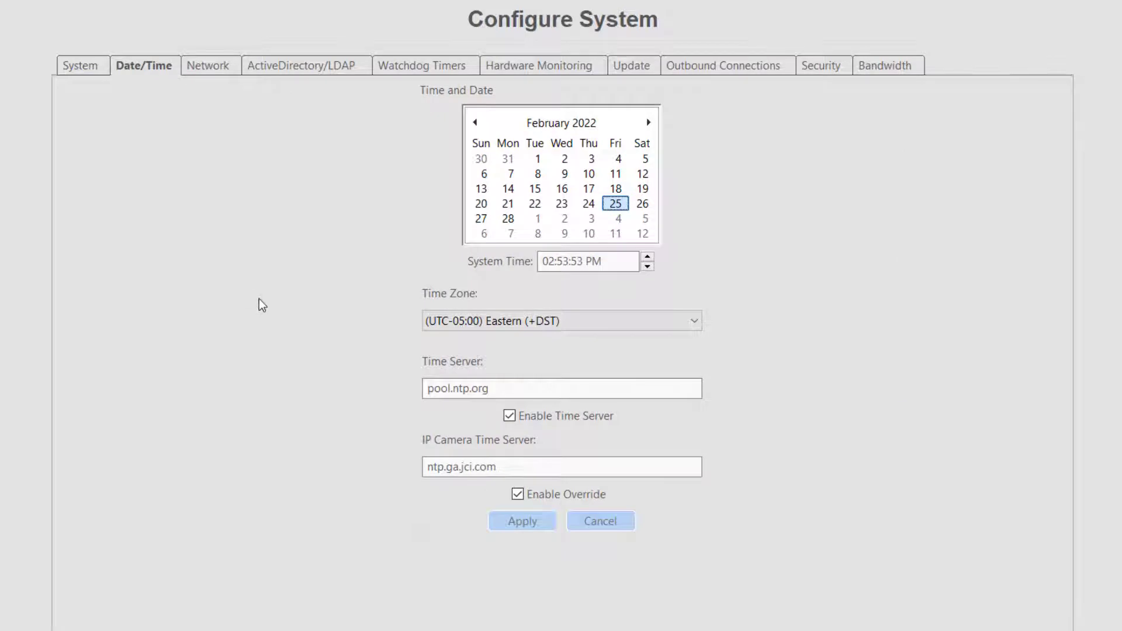
{"action": "left_click", "coordinate": [693, 321]}
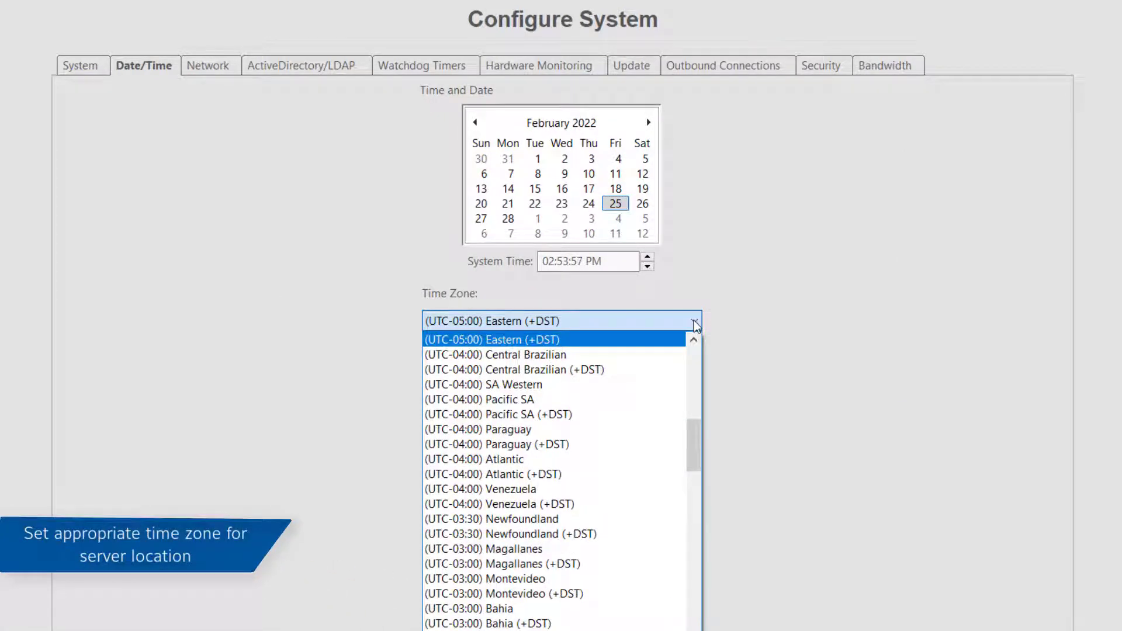
{"action": "scroll", "coordinate": [700, 446], "scroll_direction": "down", "scroll_amount": 1}
{"action": "left_click_drag", "start_coordinate": [699, 445], "coordinate": [708, 358]}
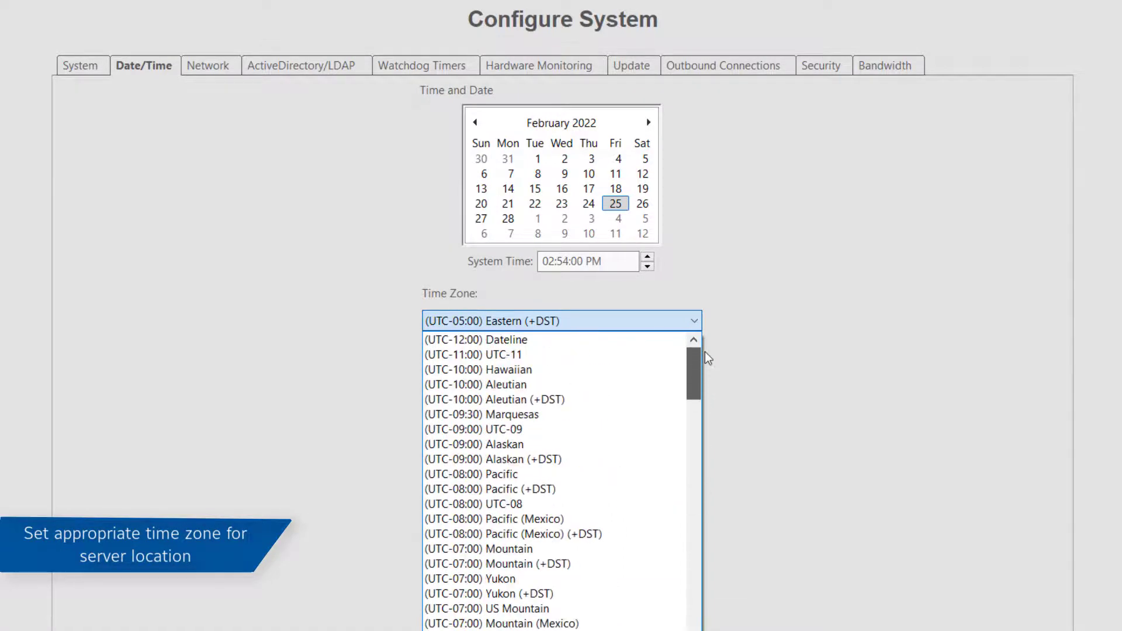
{"action": "scroll", "coordinate": [794, 313], "scroll_direction": "down", "scroll_amount": 2}
{"action": "left_click", "coordinate": [796, 312]}
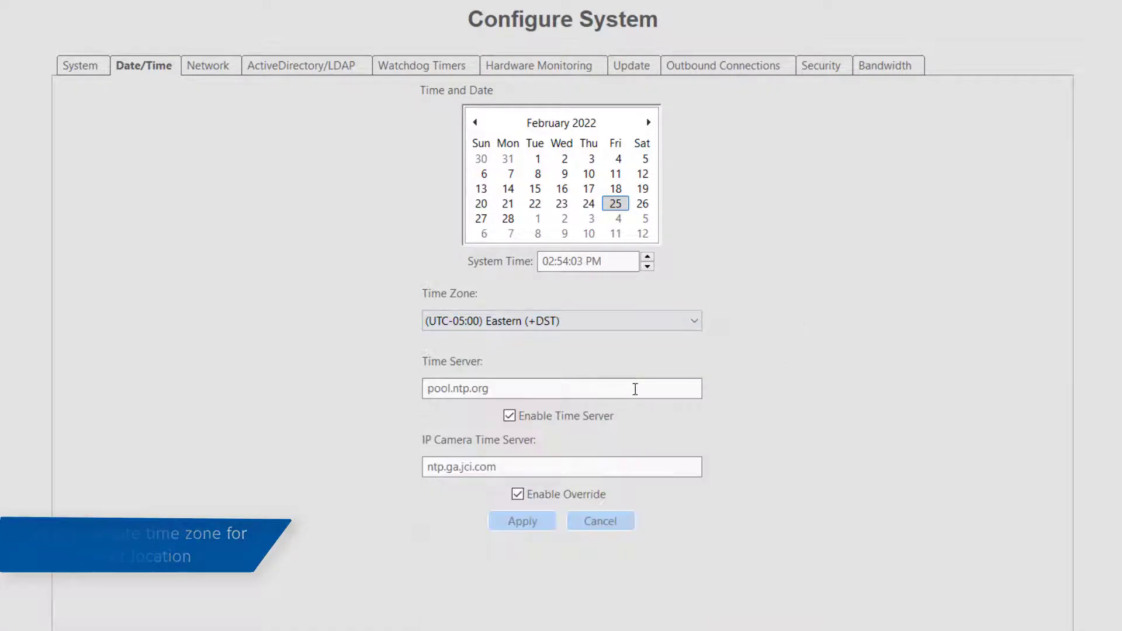
{"action": "left_click", "coordinate": [574, 383]}
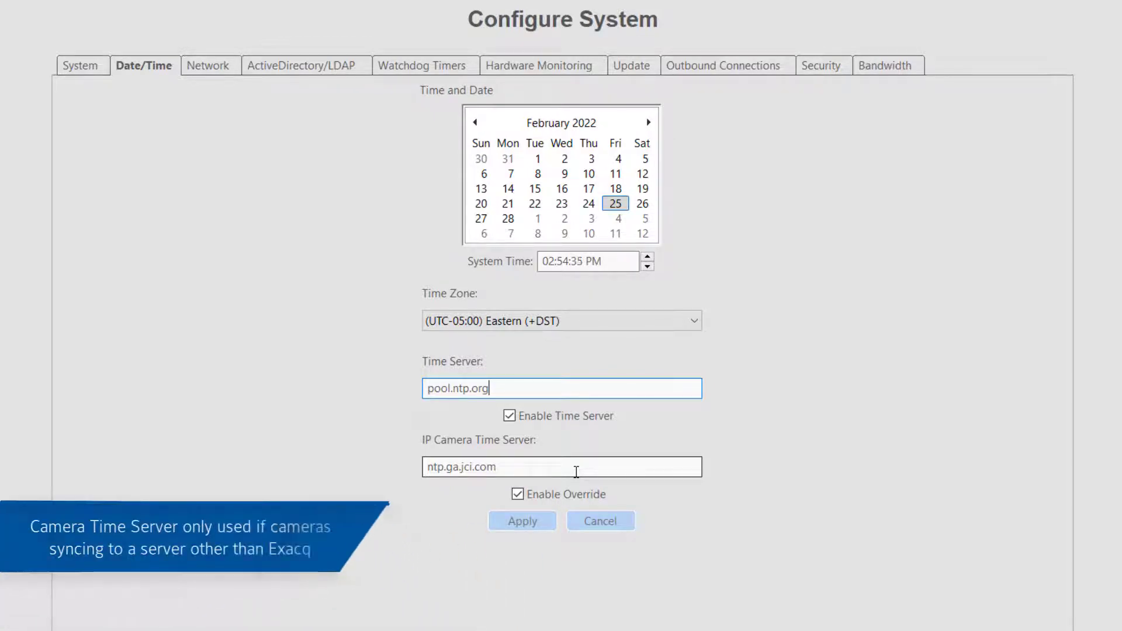
{"action": "left_click", "coordinate": [576, 472]}
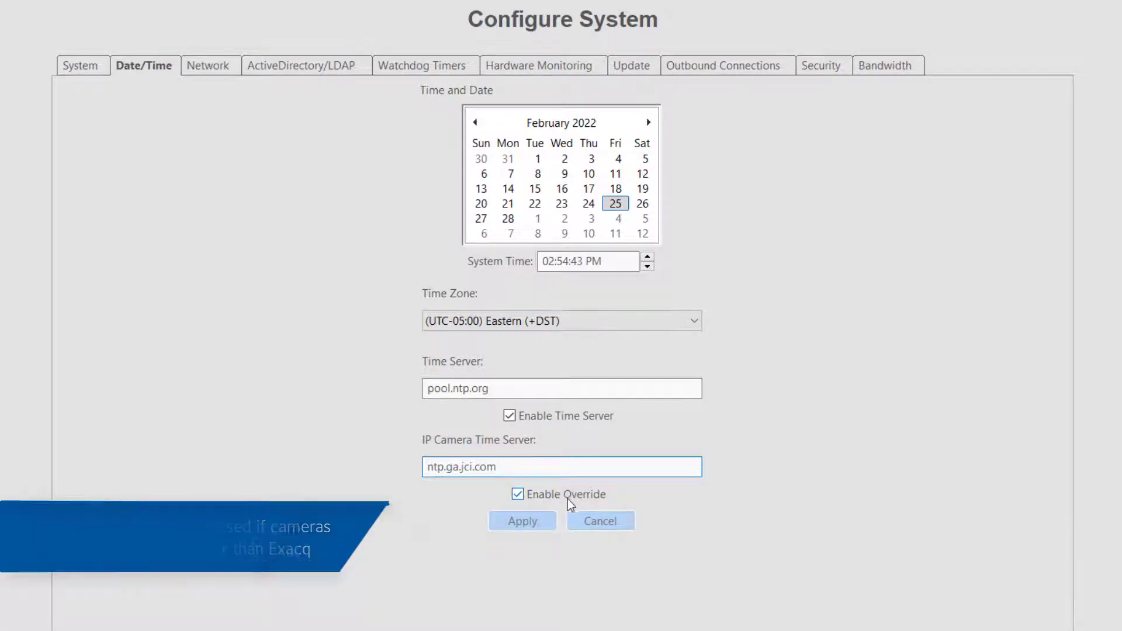
{"action": "left_click", "coordinate": [568, 498]}
{"action": "left_click", "coordinate": [567, 498]}
{"action": "left_click", "coordinate": [608, 525]}
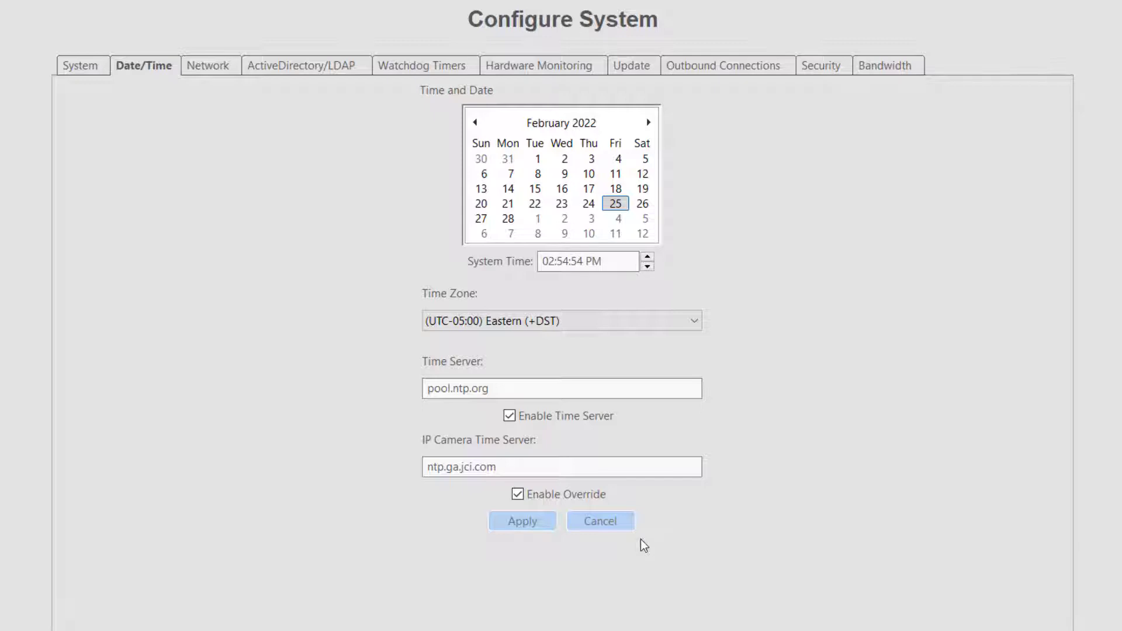
- Show the Network settings with the Management Port's static IP configuration selected
{"action": "left_click", "coordinate": [210, 68]}
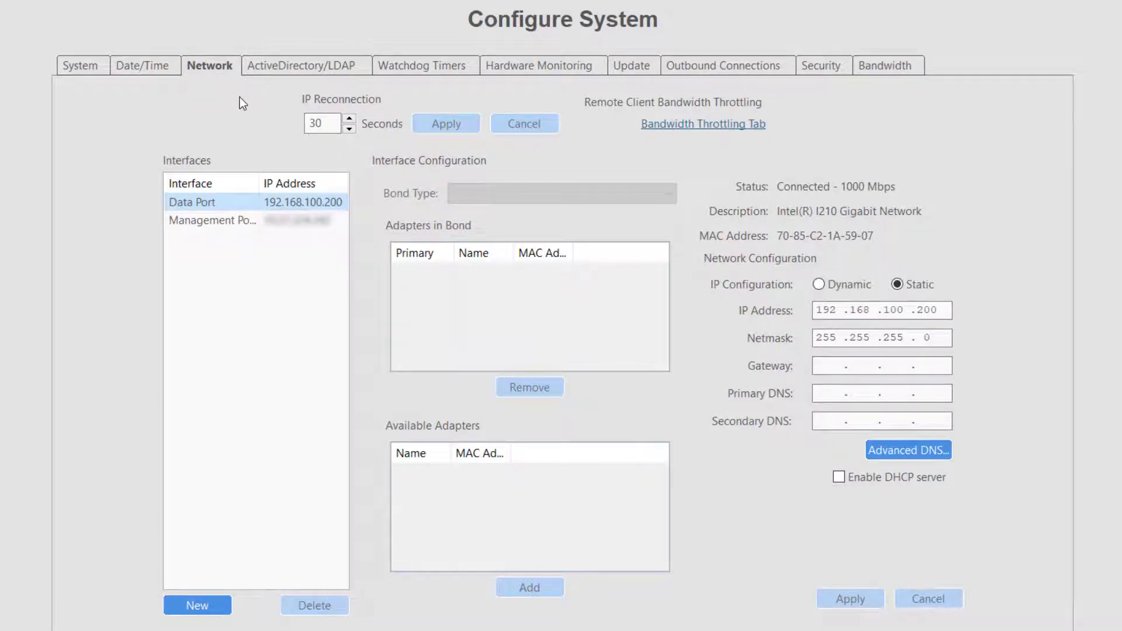
{"action": "left_click", "coordinate": [219, 221]}
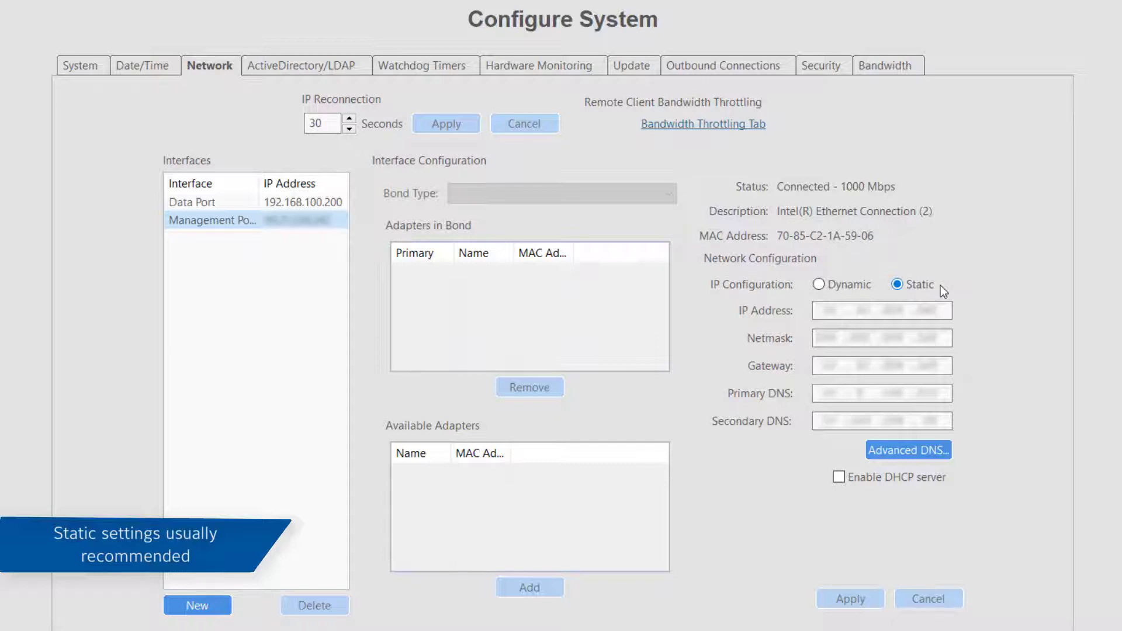
{"action": "double_click", "coordinate": [934, 337]}
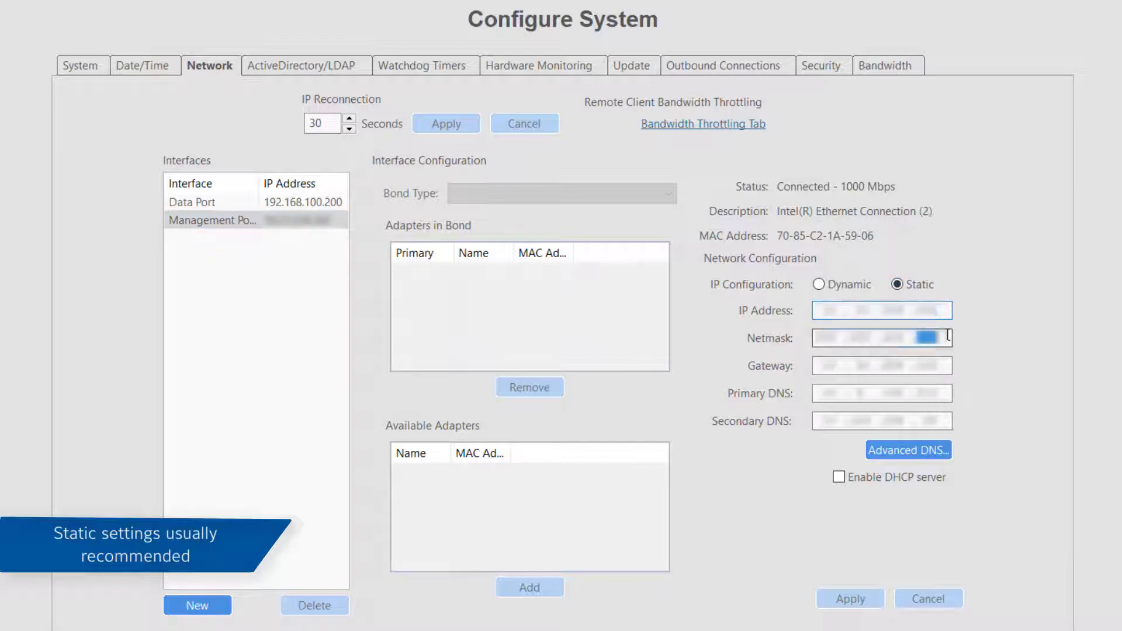
{"action": "double_click", "coordinate": [929, 365]}
{"action": "double_click", "coordinate": [929, 393]}
{"action": "double_click", "coordinate": [930, 421]}
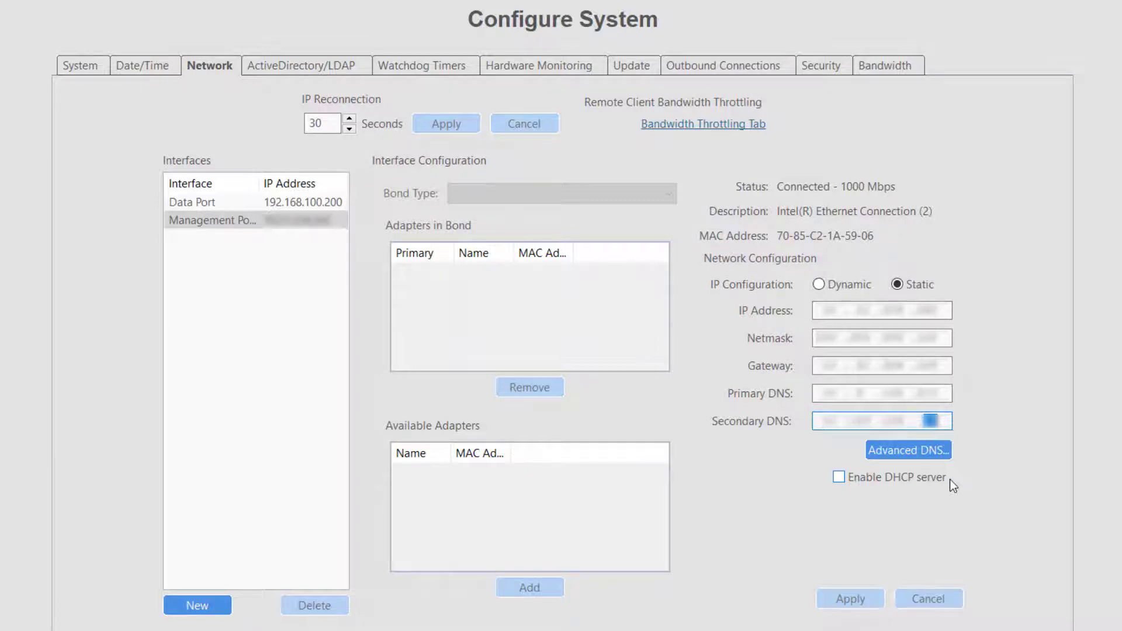
{"action": "left_click", "coordinate": [337, 124]}
{"action": "left_click", "coordinate": [339, 125]}
{"action": "left_click", "coordinate": [349, 119]}
{"action": "left_click", "coordinate": [349, 128]}
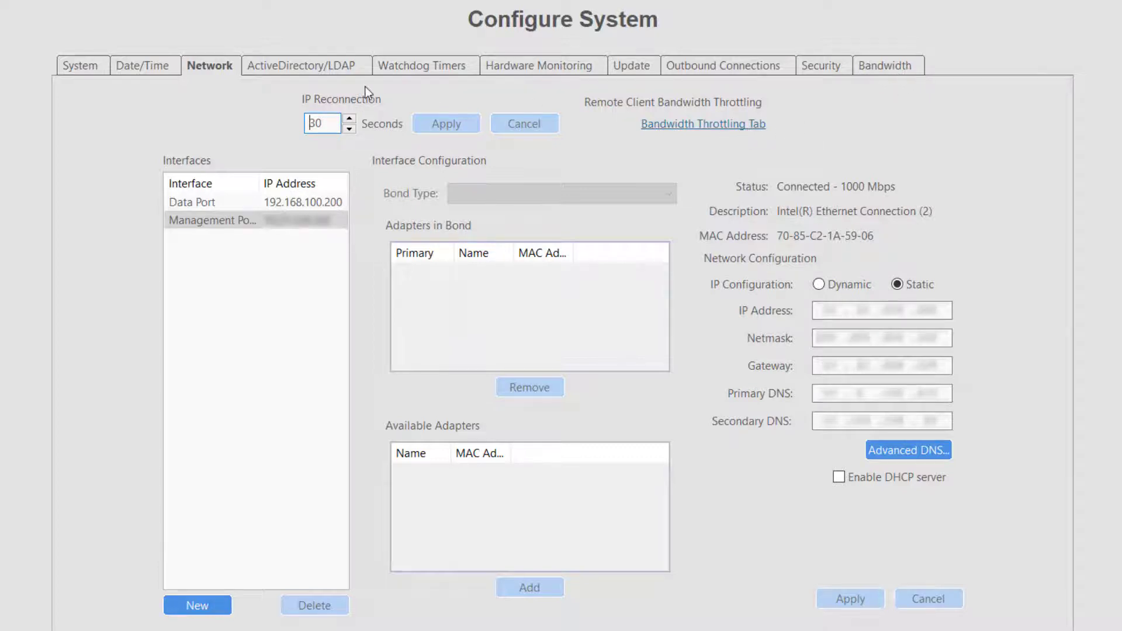
- Open Active Directory/LDAP settings, try enabling the directory service, then discard that change
{"action": "left_click", "coordinate": [314, 67]}
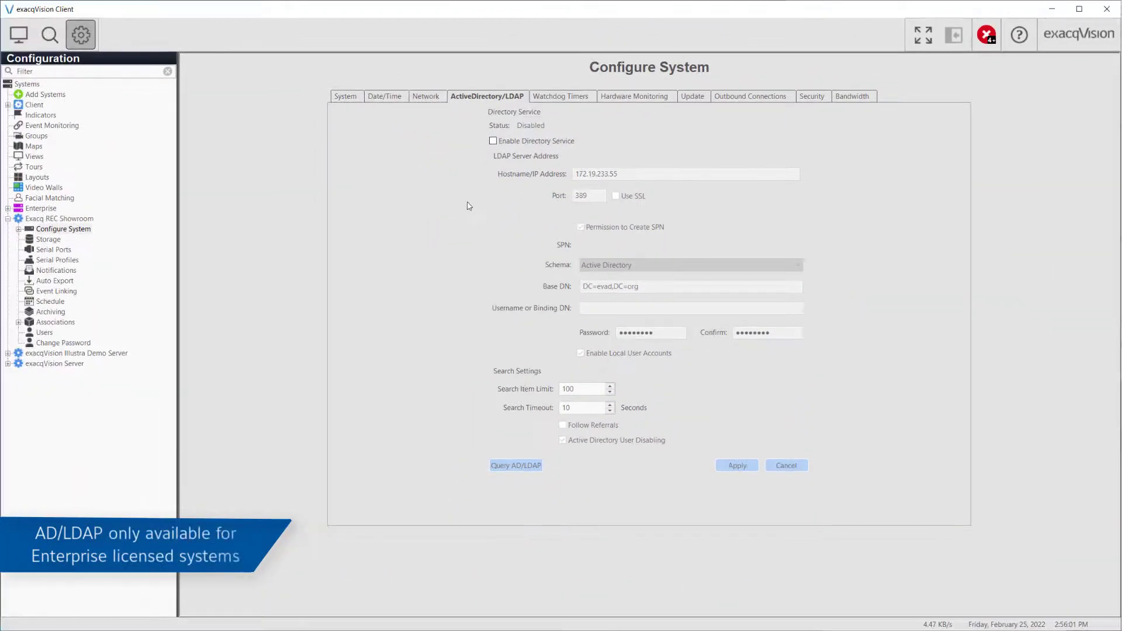
{"action": "left_click", "coordinate": [493, 140]}
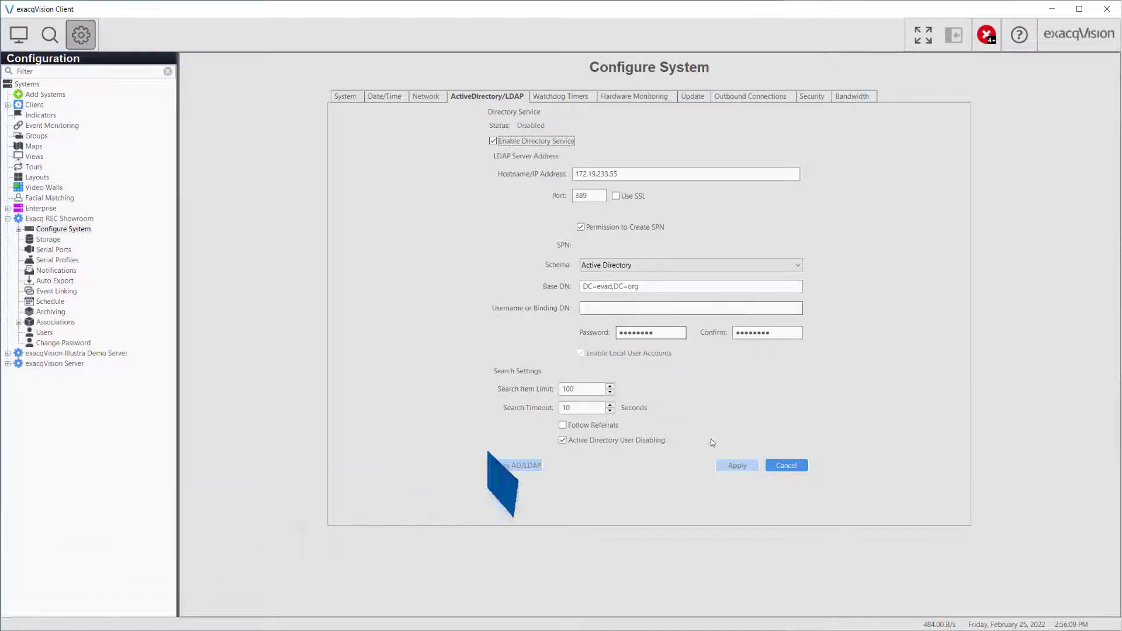
{"action": "left_click", "coordinate": [794, 471]}
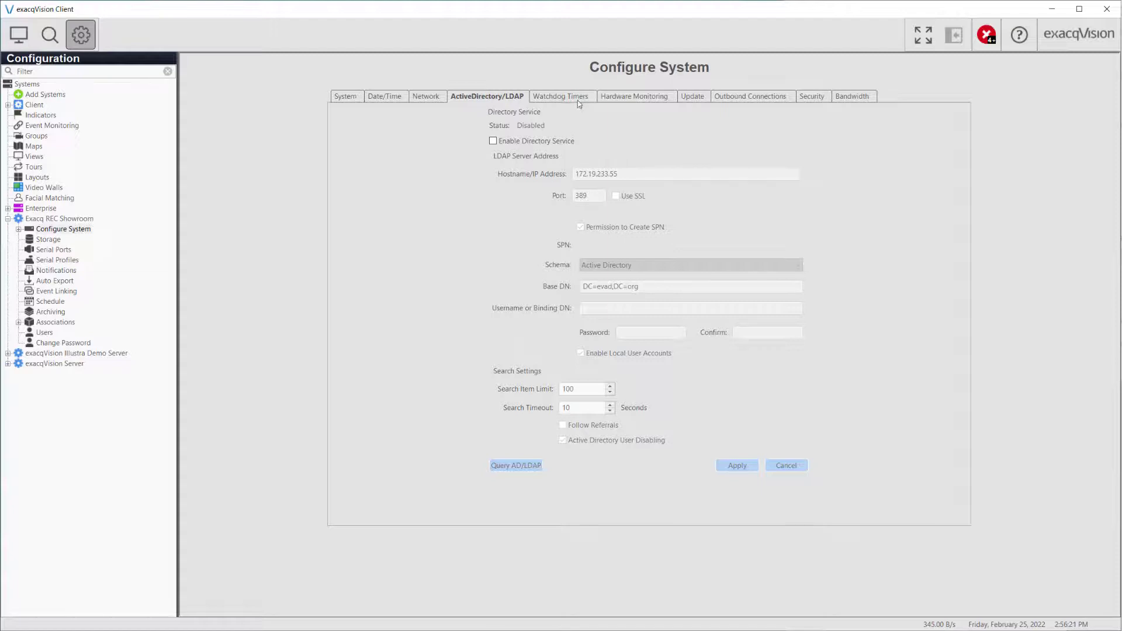
{"action": "left_click", "coordinate": [579, 100]}
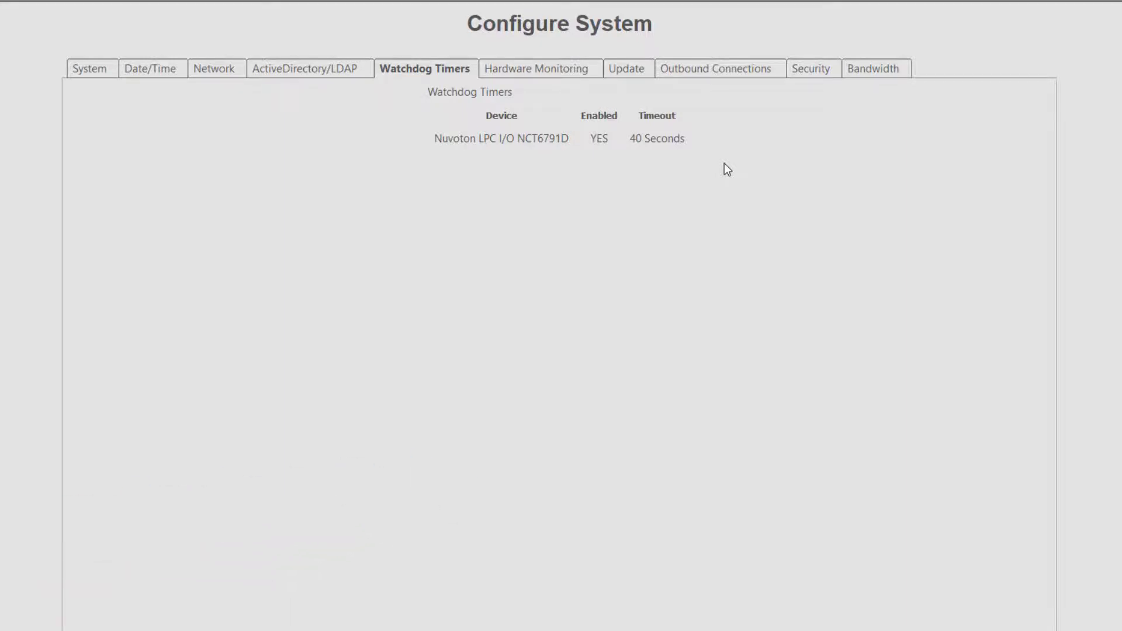
- Show Hardware Monitoring readings: status OK, CPU at 37 °C, CPU fan at 2070 RPM
{"action": "left_click", "coordinate": [584, 74]}
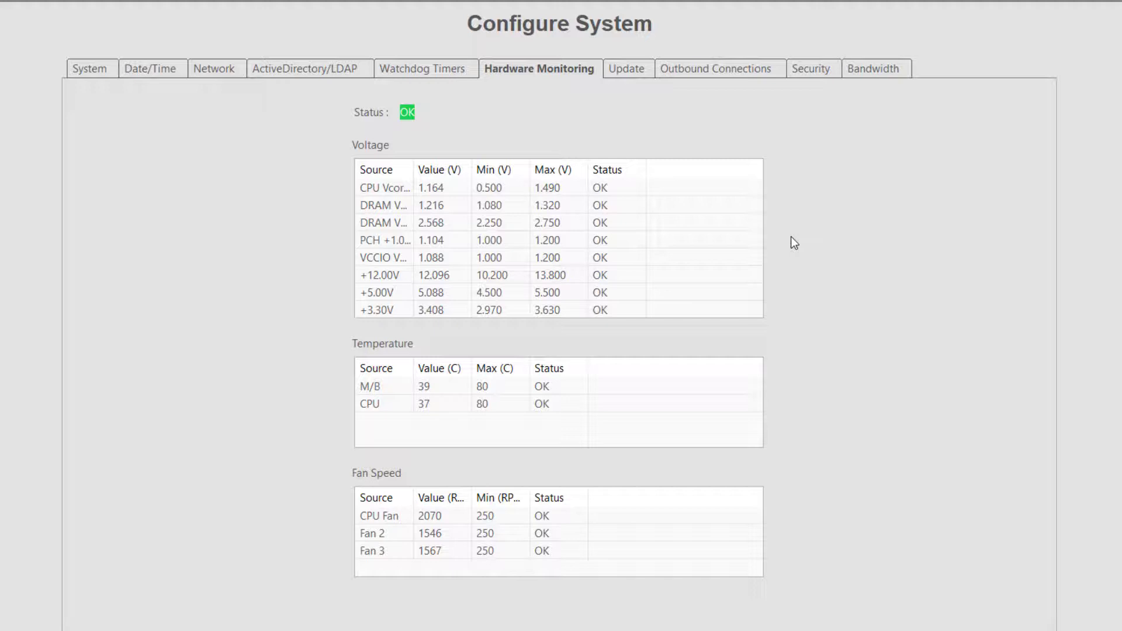
- Check for updates on the Update page, view the version list unchanged, and show advanced options
{"action": "left_click", "coordinate": [629, 74]}
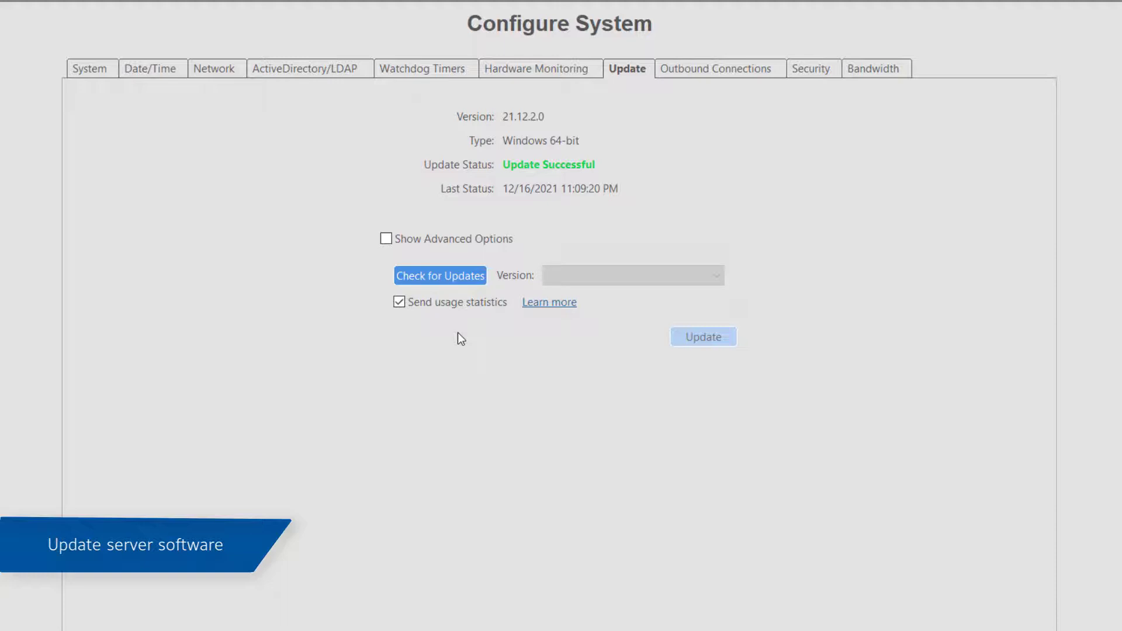
{"action": "left_click", "coordinate": [468, 277]}
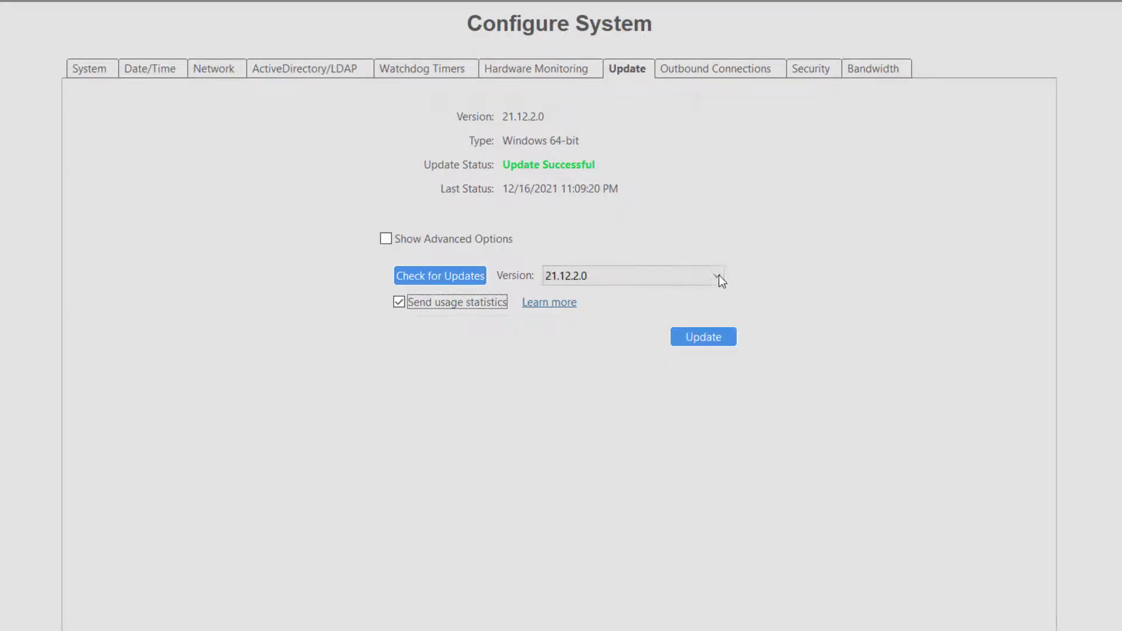
{"action": "left_click", "coordinate": [717, 275]}
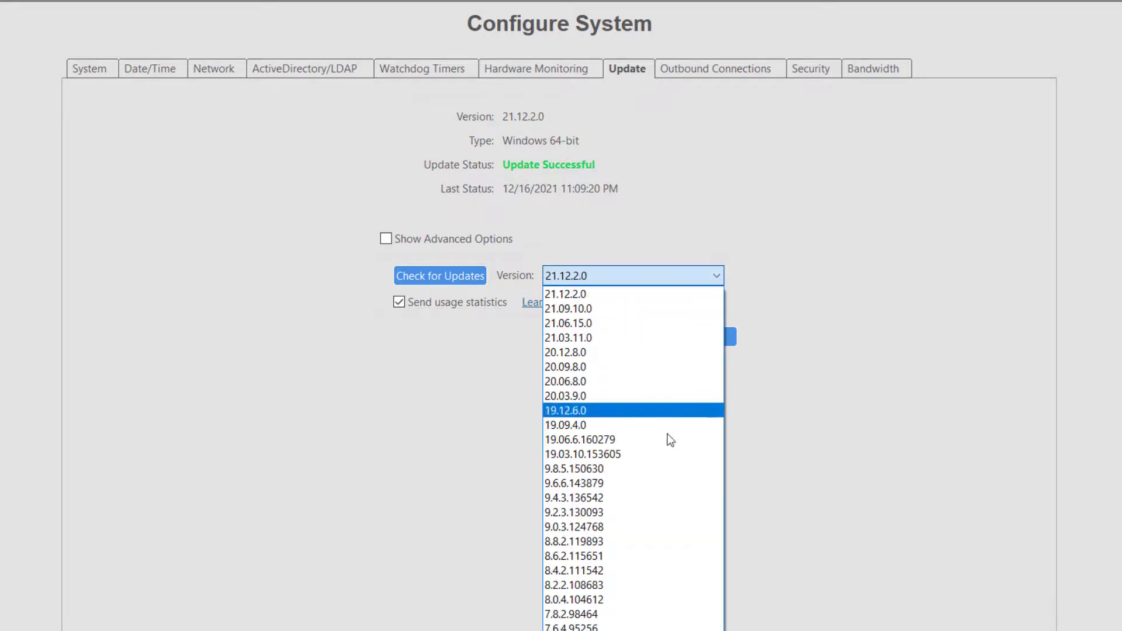
{"action": "left_click", "coordinate": [831, 201]}
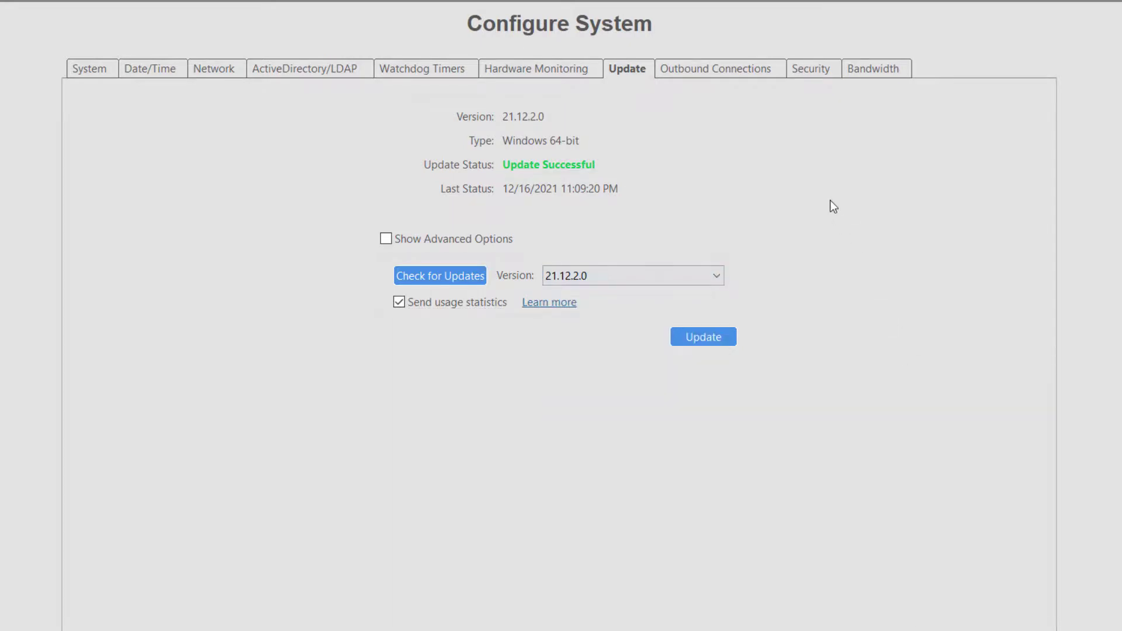
{"action": "left_click", "coordinate": [461, 237]}
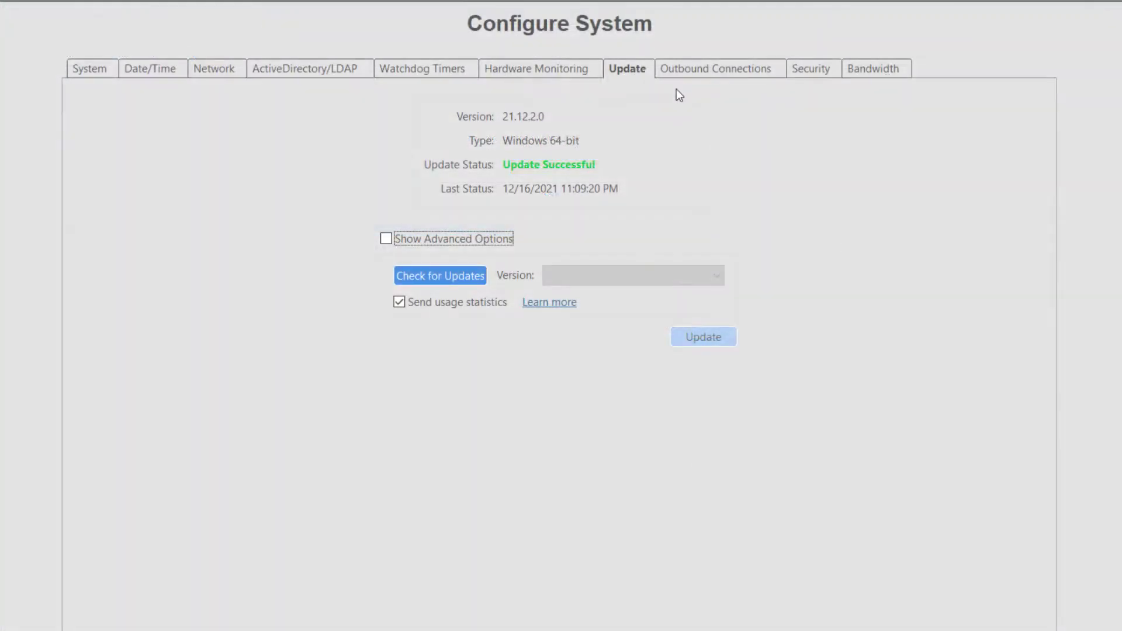
- Show the Outbound Connections page with the Integrator Services Portal connection enabled and Connected
{"action": "left_click", "coordinate": [686, 74]}
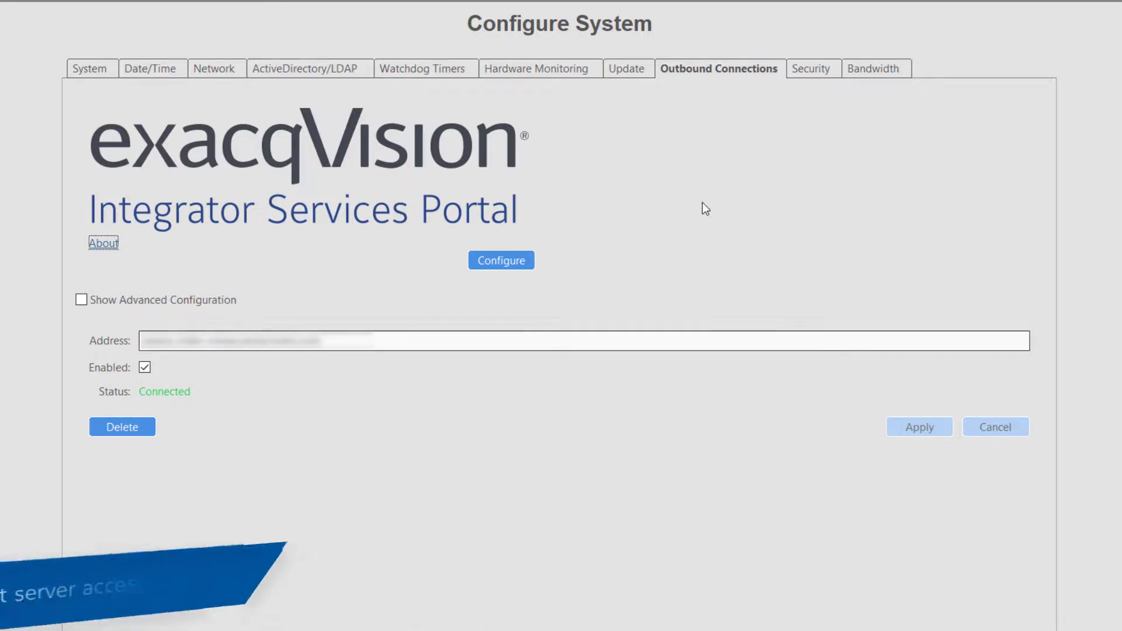
- Show the Security page, where all user lockout options are still unchecked
{"action": "left_click", "coordinate": [798, 71]}
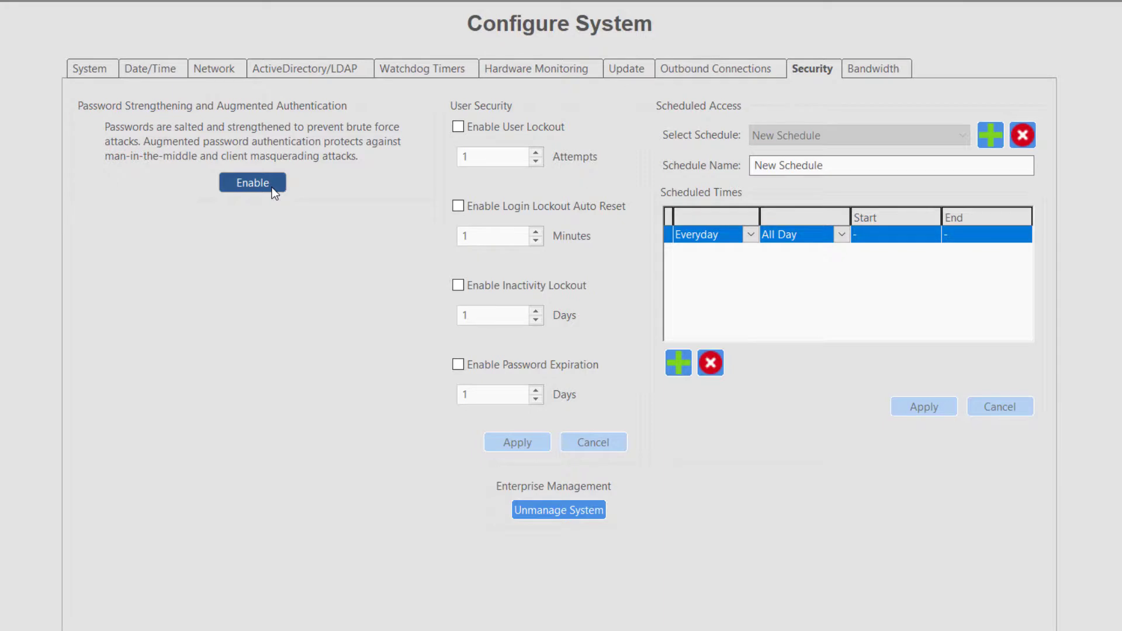
- Enable lockout after 5 failed login attempts with automatic reset after 3 minutes
{"action": "left_click", "coordinate": [495, 128]}
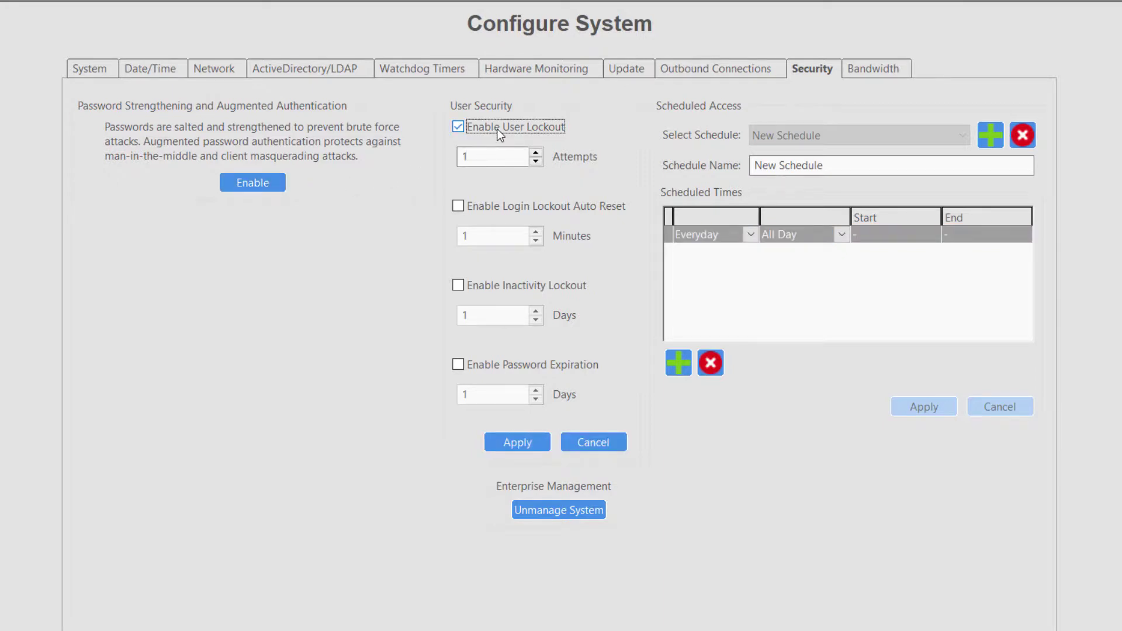
{"action": "left_click", "coordinate": [535, 153]}
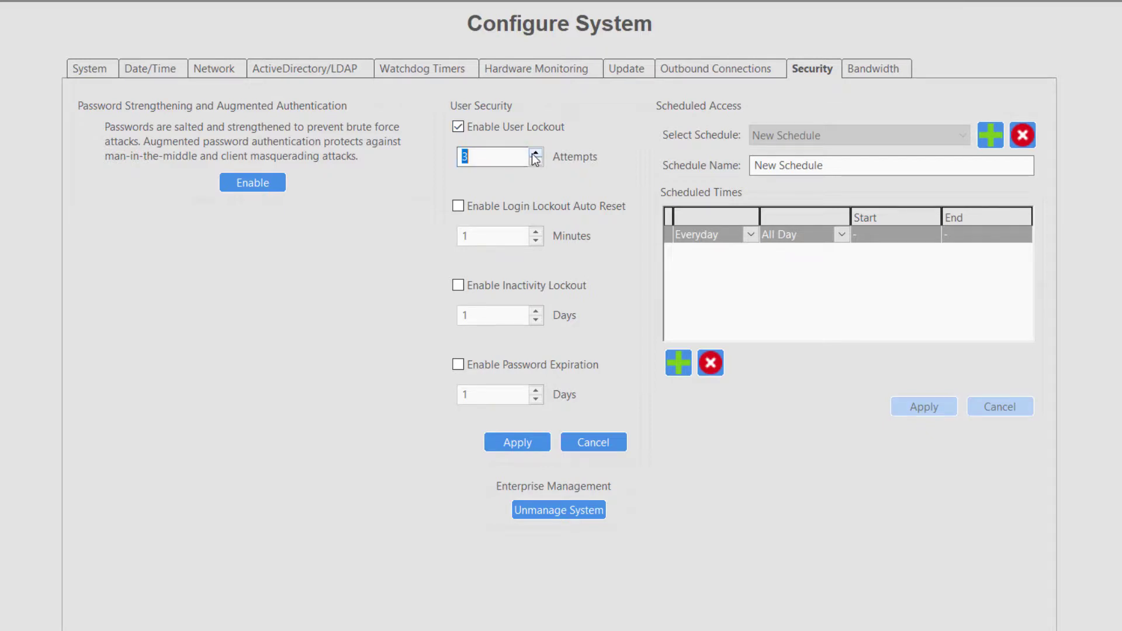
{"action": "left_click", "coordinate": [534, 153]}
{"action": "left_click", "coordinate": [534, 153]}
{"action": "left_click", "coordinate": [484, 209]}
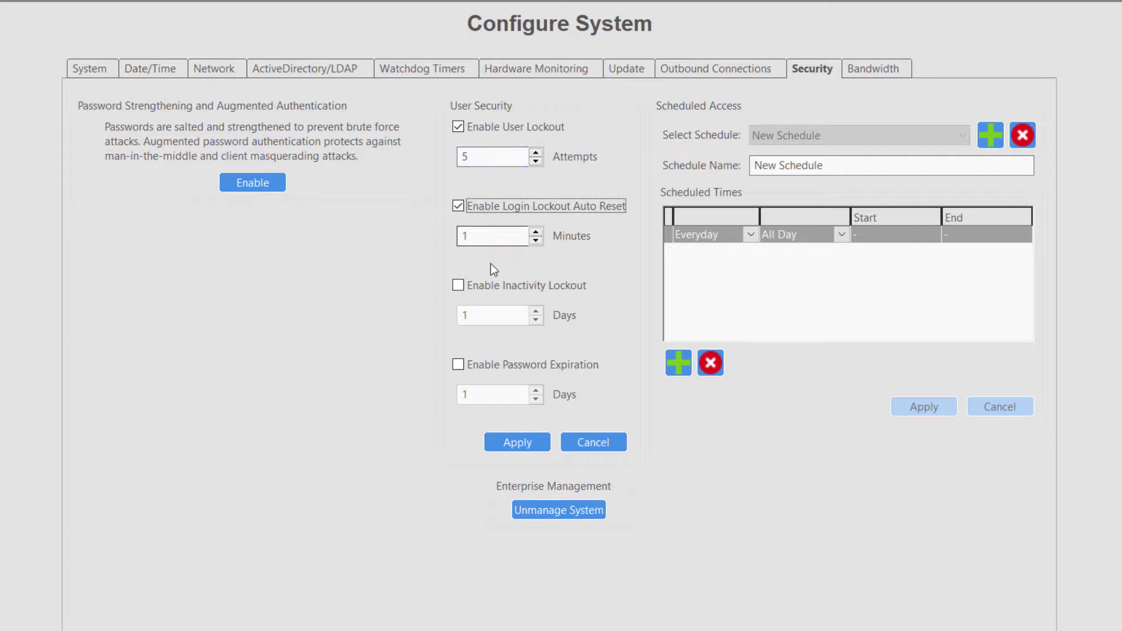
{"action": "left_click", "coordinate": [536, 233]}
{"action": "left_click", "coordinate": [536, 232]}
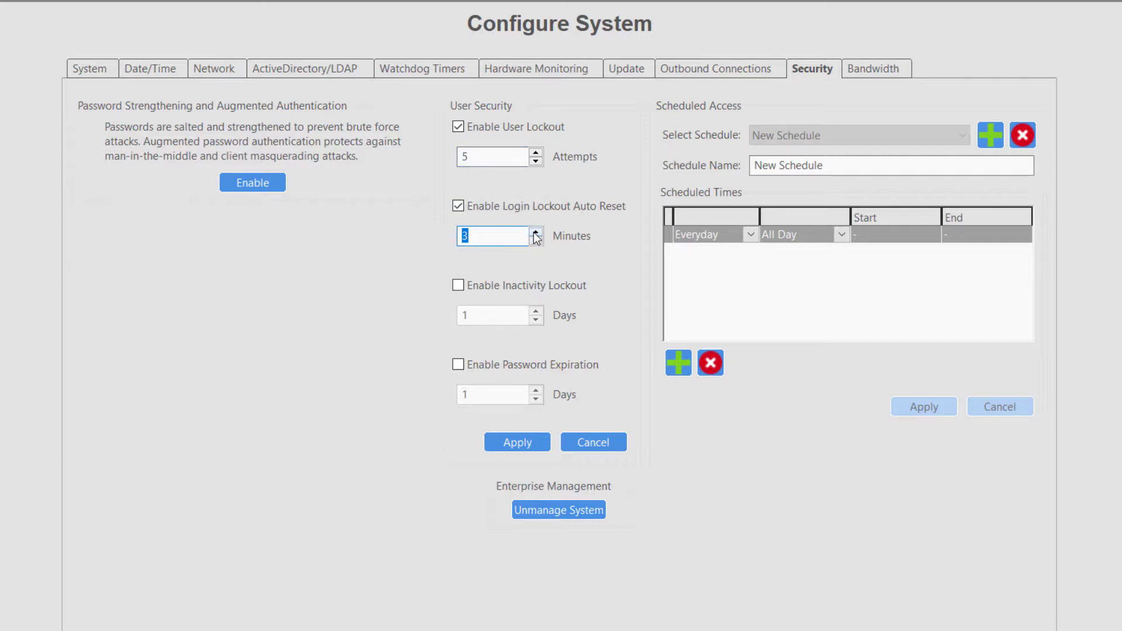
- Lock accounts after 7 inactive days and expire passwords after 30 days
{"action": "left_click", "coordinate": [520, 285]}
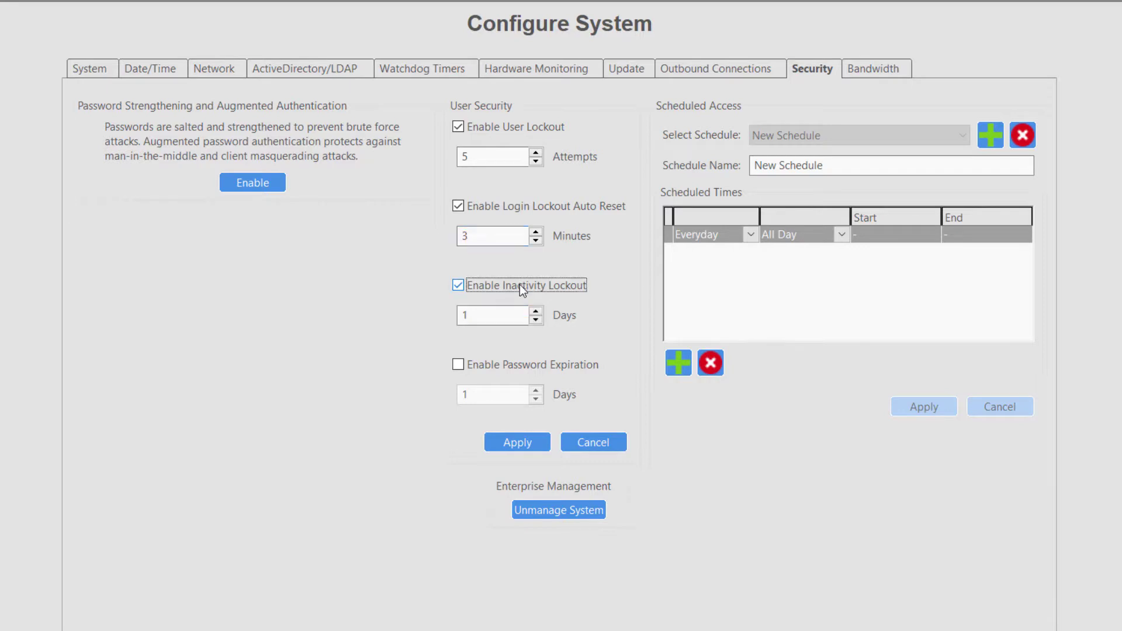
{"action": "left_click", "coordinate": [535, 311]}
{"action": "left_click", "coordinate": [536, 311]}
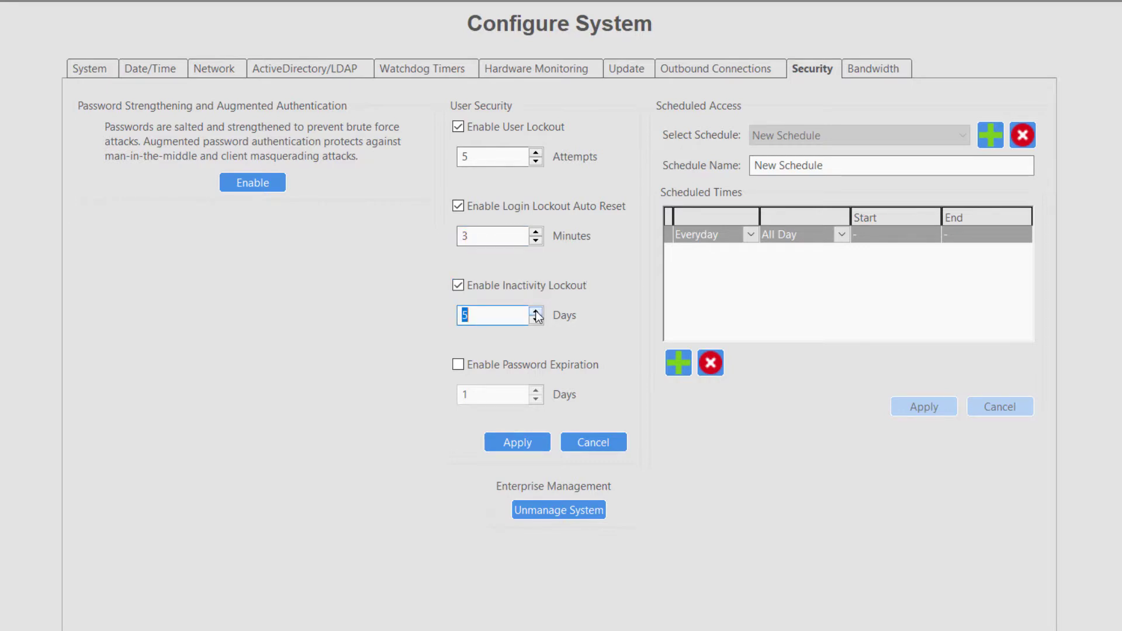
{"action": "left_click", "coordinate": [536, 312]}
{"action": "left_click", "coordinate": [532, 364]}
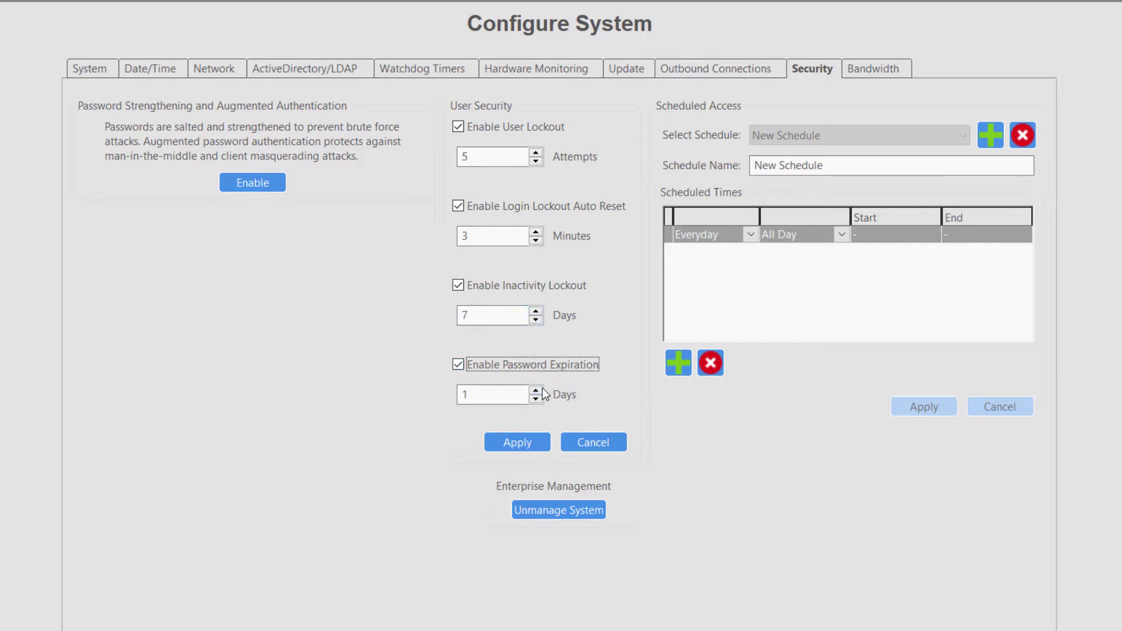
{"action": "left_click_drag", "start_coordinate": [490, 396], "coordinate": [457, 397]}
{"action": "type", "text": "30"}
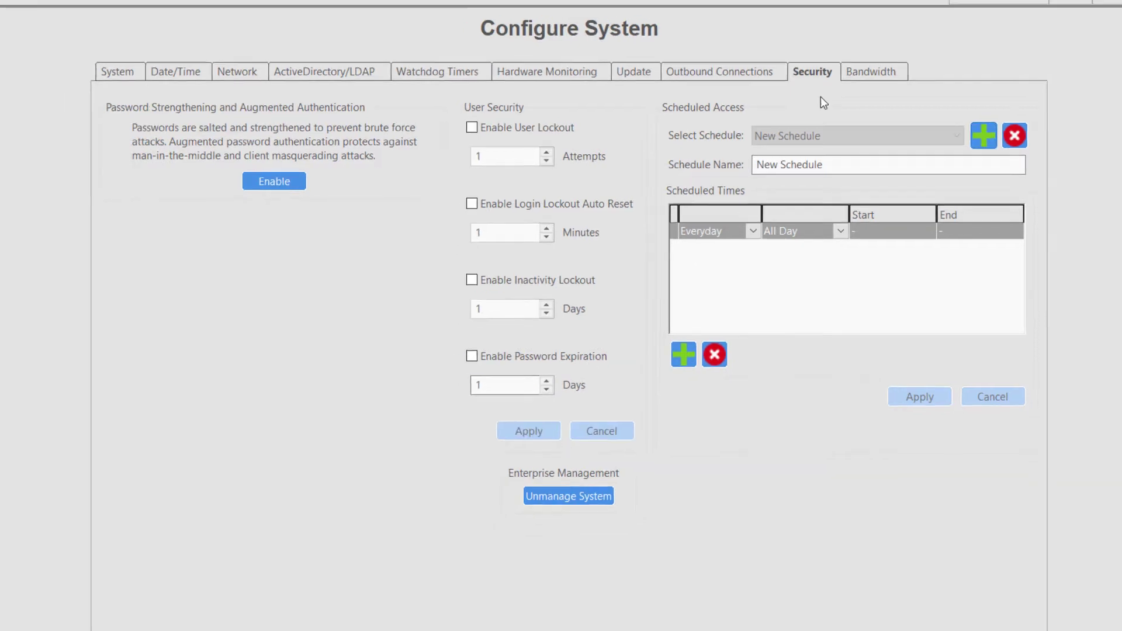
{"action": "left_click", "coordinate": [873, 68]}
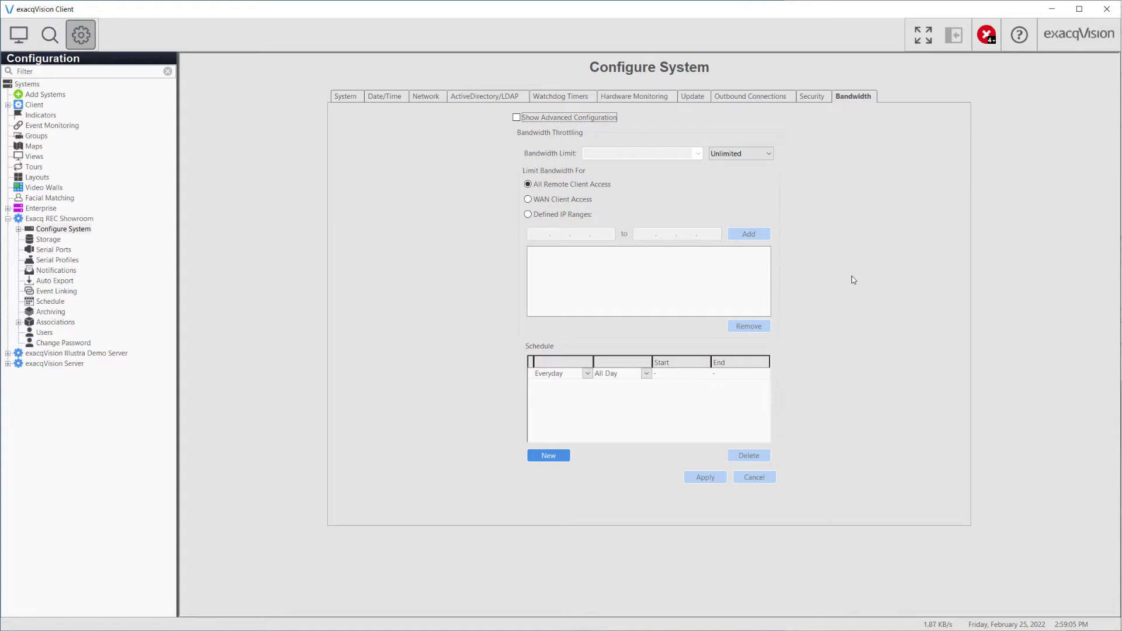
- Add a second Everyday bandwidth schedule row limited to Between 12 AM and 11 PM
{"action": "left_click", "coordinate": [739, 362]}
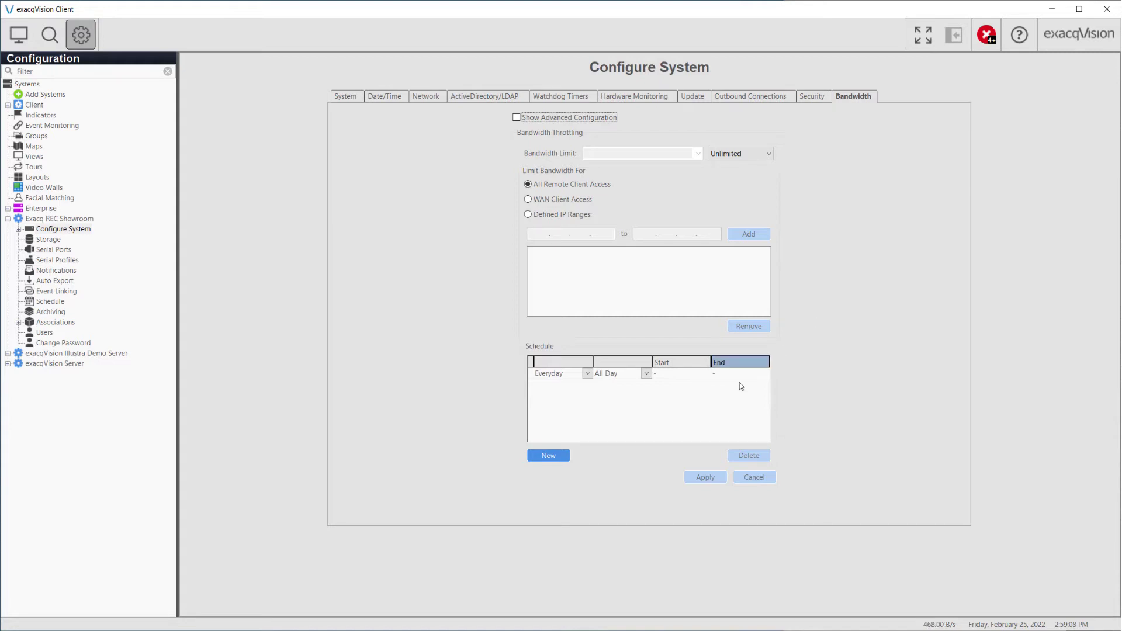
{"action": "left_click", "coordinate": [548, 455]}
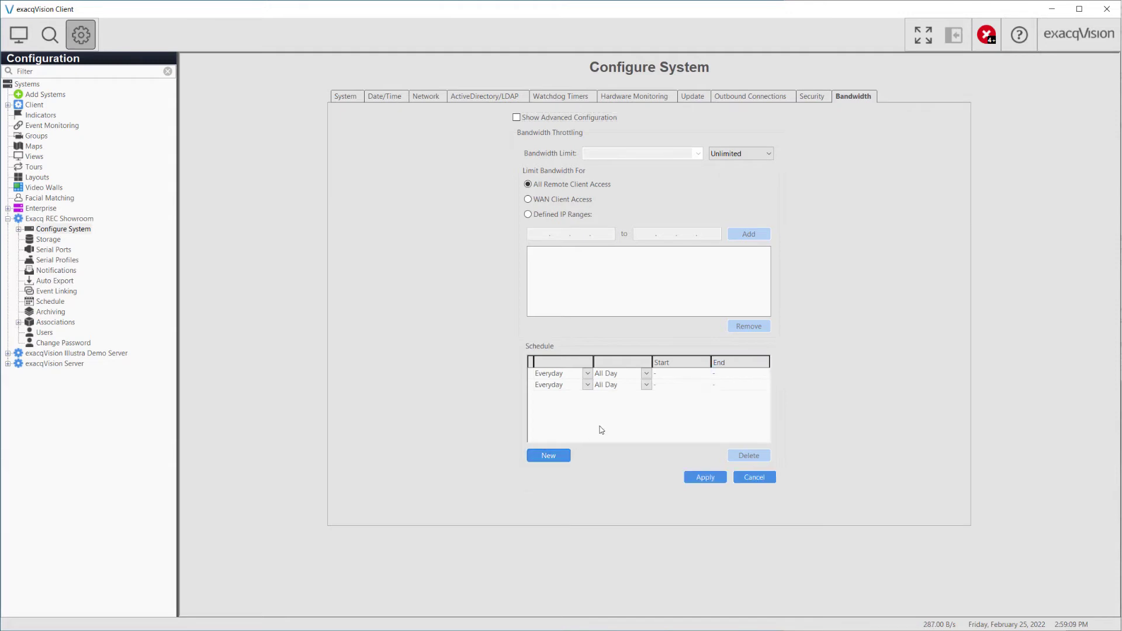
{"action": "left_click", "coordinate": [648, 386]}
{"action": "left_click", "coordinate": [641, 404]}
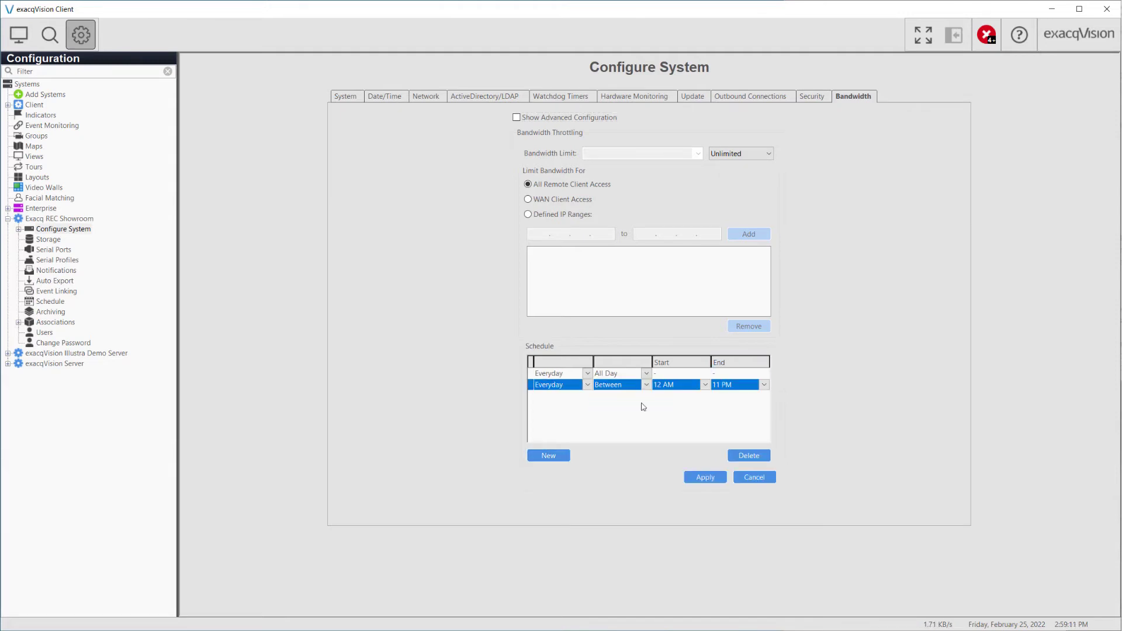
{"action": "left_click", "coordinate": [703, 386]}
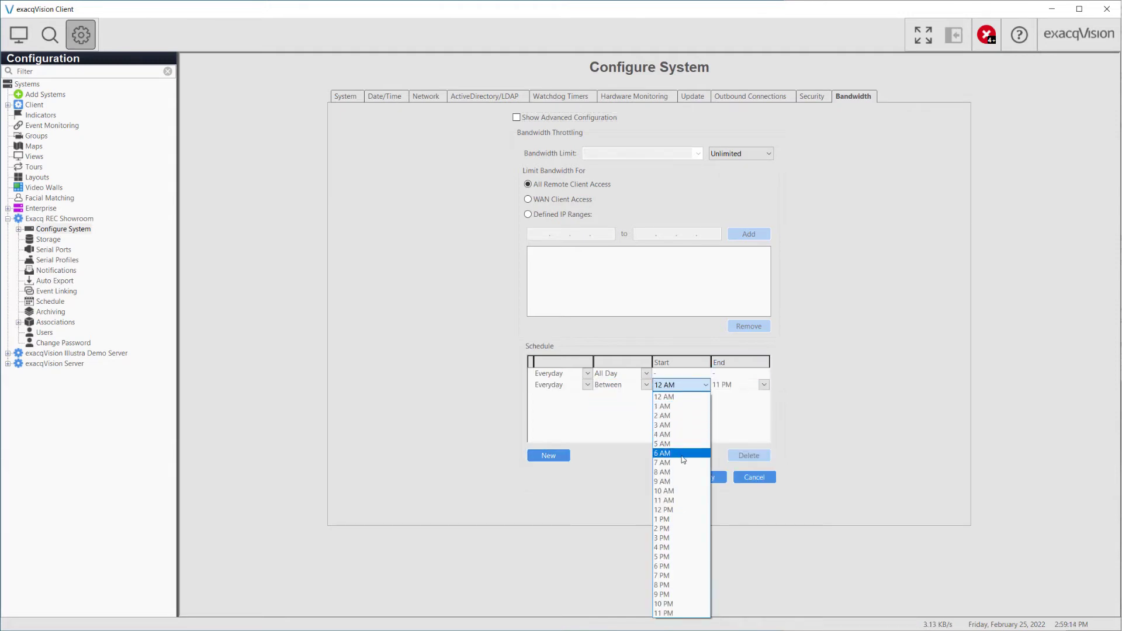